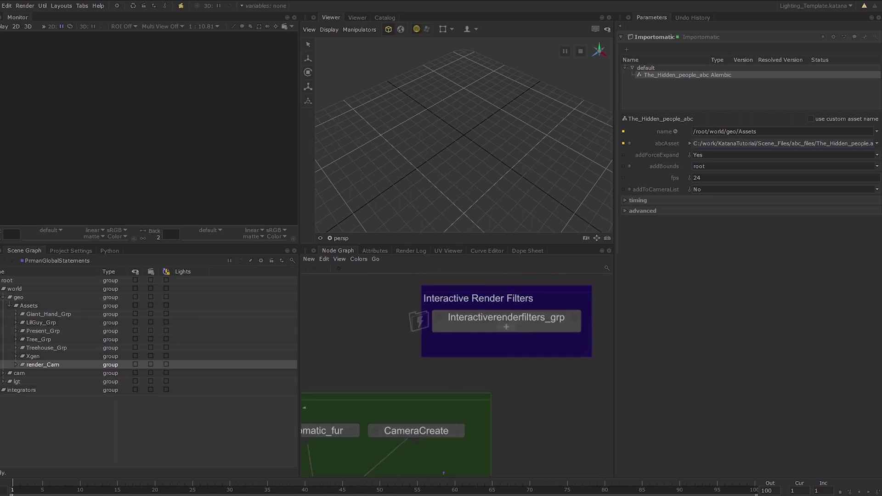
Step: Examine the lighting template's node graph, from the interactive render filters through the asset, lighting and render settings groups
{"action": "left_click", "coordinate": [180, 6]}
{"action": "left_click", "coordinate": [378, 320]}
{"action": "scroll", "coordinate": [531, 406], "scroll_direction": "down", "scroll_amount": 6}
{"action": "scroll", "coordinate": [499, 395], "scroll_direction": "up", "scroll_amount": 5}
{"action": "double_click", "coordinate": [491, 405]}
{"action": "middle_click_drag", "start_coordinate": [542, 418], "coordinate": [539, 376]}
{"action": "scroll", "coordinate": [495, 387], "scroll_direction": "down", "scroll_amount": 5}
{"action": "scroll", "coordinate": [461, 416], "scroll_direction": "up", "scroll_amount": 5}
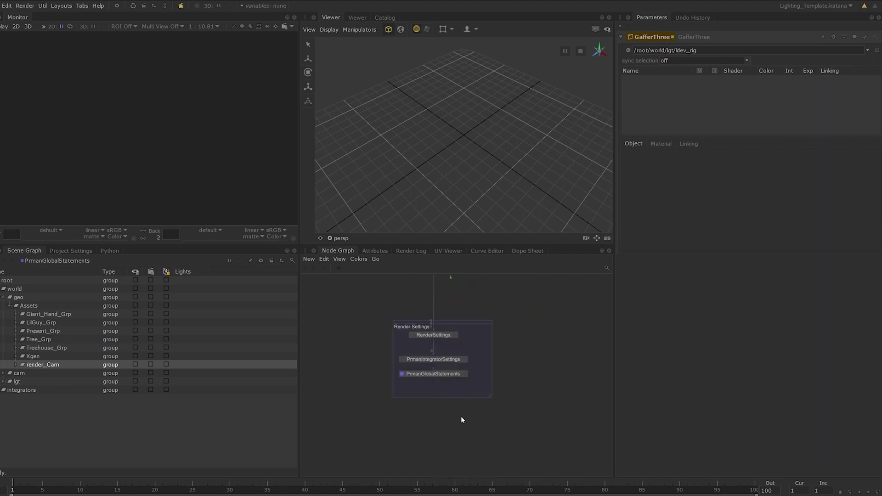
{"action": "middle_click_drag", "start_coordinate": [484, 334], "coordinate": [502, 361]}
{"action": "scroll", "coordinate": [527, 320], "scroll_direction": "down", "scroll_amount": 5}
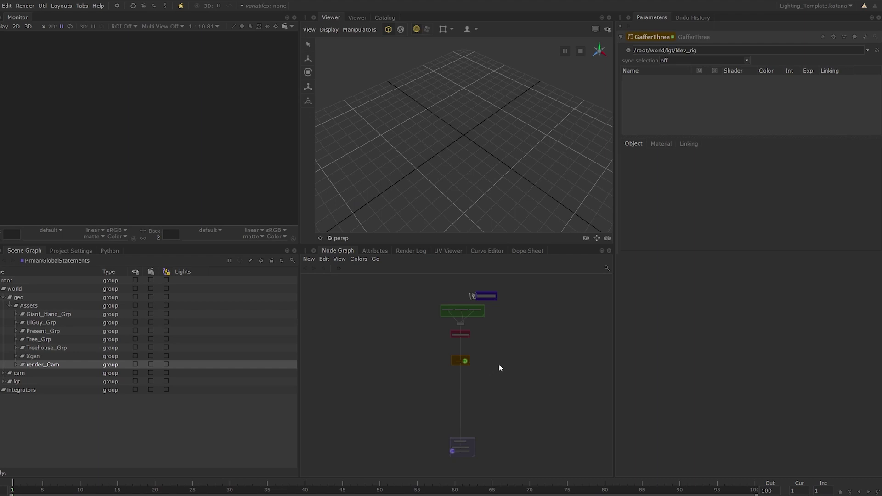
{"action": "scroll", "coordinate": [477, 323], "scroll_direction": "up", "scroll_amount": 2}
{"action": "scroll", "coordinate": [513, 358], "scroll_direction": "up", "scroll_amount": 2}
{"action": "scroll", "coordinate": [513, 358], "scroll_direction": "up", "scroll_amount": 4}
{"action": "middle_click_drag", "start_coordinate": [522, 375], "coordinate": [523, 384]}
{"action": "middle_click_drag", "start_coordinate": [504, 408], "coordinate": [505, 404]}
{"action": "middle_click_drag", "start_coordinate": [496, 407], "coordinate": [505, 347]}
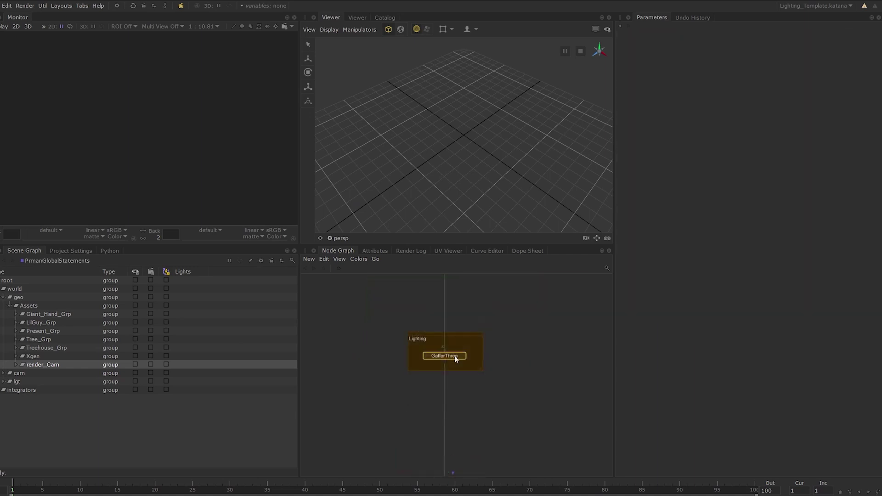
Step: Add a PxrDomeLight to the GafferThree node in the Lighting group
{"action": "key", "text": "e"}
{"action": "right_click", "coordinate": [655, 93]}
{"action": "mouse_move", "coordinate": [737, 113]}
{"action": "left_click", "coordinate": [818, 158]}
Step: Render the scene from the last node of the Render Settings group
{"action": "scroll", "coordinate": [475, 390], "scroll_direction": "down", "scroll_amount": 5}
{"action": "right_click_drag", "start_coordinate": [477, 321], "coordinate": [462, 391], "text": "alt"}
{"action": "right_click", "coordinate": [450, 418]}
{"action": "left_click", "coordinate": [476, 305]}
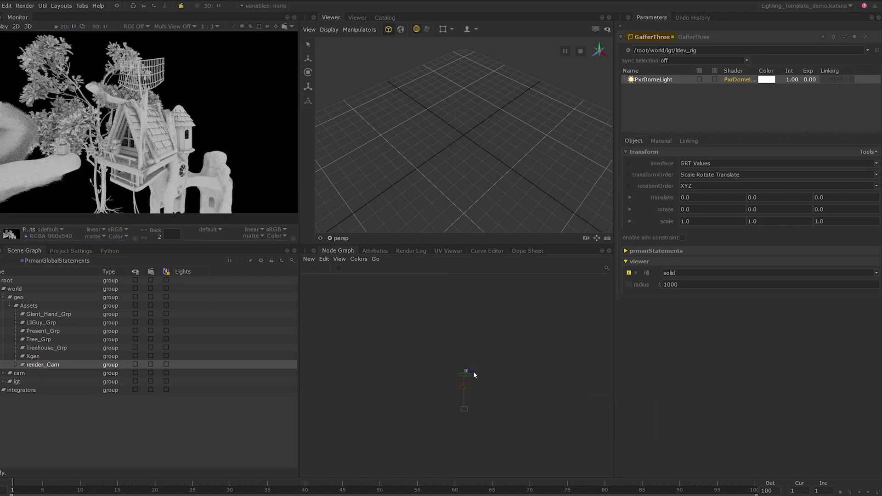
Step: Add the Assets.klf look file as an override on The_Hidden_people_abc in the Importomatic node
{"action": "scroll", "coordinate": [473, 372], "scroll_direction": "up", "scroll_amount": 5}
{"action": "middle_click_drag", "start_coordinate": [517, 390], "coordinate": [522, 397]}
{"action": "double_click", "coordinate": [394, 350]}
{"action": "right_click", "coordinate": [730, 74]}
{"action": "left_click", "coordinate": [770, 100]}
{"action": "double_click", "coordinate": [329, 217]}
{"action": "left_click", "coordinate": [329, 204]}
{"action": "left_click", "coordinate": [595, 313]}
{"action": "left_click", "coordinate": [708, 99]}
Step: Check the look file entry in the Importomatic and the attributes of the Assets location
{"action": "middle_click_drag", "start_coordinate": [496, 402], "coordinate": [482, 390]}
{"action": "left_click", "coordinate": [669, 83]}
{"action": "left_click", "coordinate": [670, 75]}
{"action": "left_click", "coordinate": [658, 84]}
{"action": "mouse_move", "coordinate": [541, 304]}
{"action": "middle_mouse_down"}
{"action": "mouse_move", "coordinate": [549, 296]}
{"action": "mouse_move", "coordinate": [540, 288]}
{"action": "middle_mouse_up"}
{"action": "left_click", "coordinate": [30, 306]}
{"action": "left_click", "coordinate": [375, 251]}
{"action": "left_click", "coordinate": [343, 307]}
{"action": "left_click", "coordinate": [337, 250]}
Step: Insert a LookFileResolve node between the PRUNE group and the Lighting group
{"action": "middle_click_drag", "start_coordinate": [478, 398], "coordinate": [483, 383]}
{"action": "scroll", "coordinate": [483, 383], "scroll_direction": "down", "scroll_amount": 4}
{"action": "key", "text": "Tab"}
{"action": "type", "text": "lookfilere"}
{"action": "key", "text": "Return"}
{"action": "left_click", "coordinate": [435, 396]}
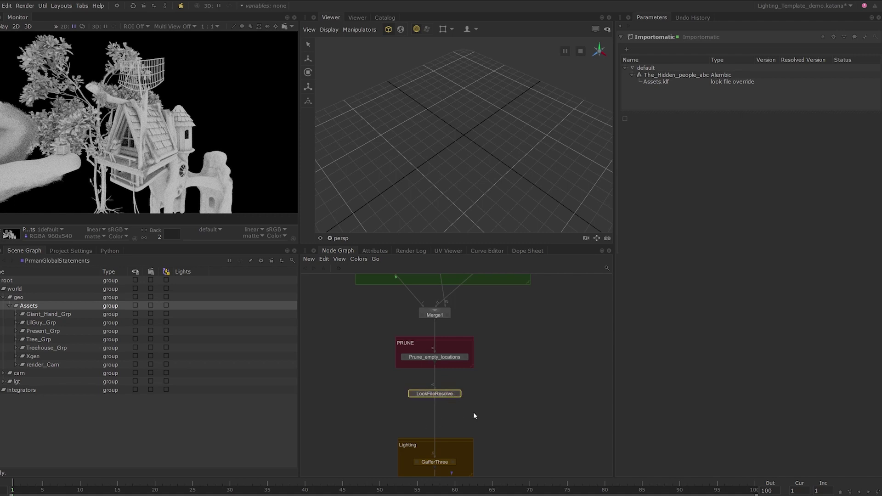
{"action": "middle_click_drag", "start_coordinate": [474, 412], "coordinate": [461, 396]}
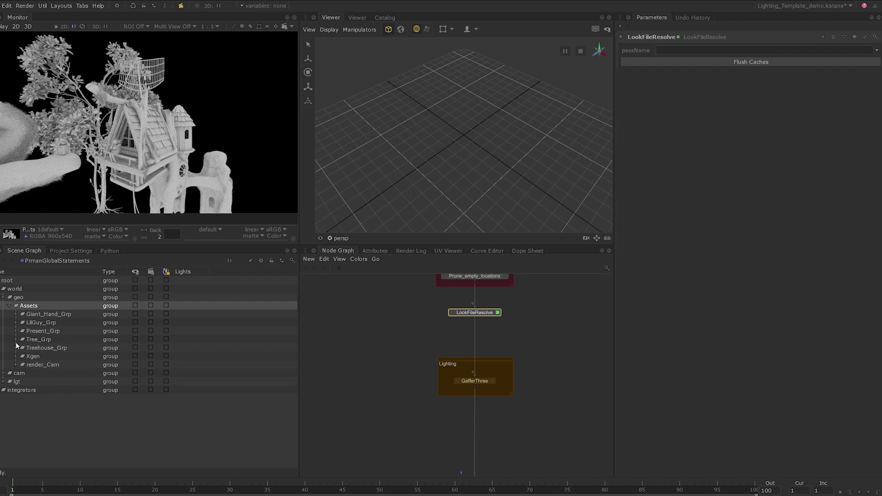
Step: Expand Treehouse_Grp in the scene graph and toggle LookFileResolve off and on to compare its effect
{"action": "left_click", "coordinate": [16, 348]}
{"action": "left_click", "coordinate": [22, 355]}
{"action": "middle_click_drag", "start_coordinate": [499, 339], "coordinate": [496, 356]}
{"action": "scroll", "coordinate": [490, 335], "scroll_direction": "up", "scroll_amount": 4}
{"action": "key", "text": "d"}
{"action": "key", "text": "d"}
{"action": "left_click", "coordinate": [23, 357]}
{"action": "left_click", "coordinate": [509, 336]}
{"action": "left_click", "coordinate": [23, 357]}
{"action": "scroll", "coordinate": [478, 330], "scroll_direction": "down", "scroll_amount": 5}
{"action": "scroll", "coordinate": [464, 369], "scroll_direction": "up", "scroll_amount": 5}
Step: Render the scene with the look file resolved and inspect the image in an enlarged view
{"action": "right_click", "coordinate": [459, 381]}
{"action": "left_click", "coordinate": [493, 268]}
{"action": "key", "text": "space"}
{"action": "scroll", "coordinate": [451, 286], "scroll_direction": "up", "scroll_amount": 1}
{"action": "middle_click_drag", "start_coordinate": [436, 245], "coordinate": [418, 272]}
{"action": "key", "text": "space"}
{"action": "scroll", "coordinate": [479, 378], "scroll_direction": "up", "scroll_amount": 5}
Step: Add a Prune node below Prune_empty_locations and set it to remove Tree_Grp
{"action": "key", "text": "Tab"}
{"action": "type", "text": "Prune"}
{"action": "key", "text": "Return"}
{"action": "left_click", "coordinate": [437, 386]}
{"action": "left_click", "coordinate": [49, 339]}
{"action": "left_click", "coordinate": [860, 50]}
{"action": "left_click", "coordinate": [830, 88]}
Step: Render the scene again with the new Prune node in place
{"action": "scroll", "coordinate": [494, 357], "scroll_direction": "down", "scroll_amount": 6}
{"action": "scroll", "coordinate": [480, 397], "scroll_direction": "up", "scroll_amount": 3}
{"action": "left_click", "coordinate": [482, 386]}
{"action": "right_click", "coordinate": [495, 388]}
{"action": "left_click", "coordinate": [535, 274]}
Step: Set the camera in the RenderSettings node to render_CamShape under render_Cam
{"action": "left_click_drag", "start_coordinate": [490, 349], "coordinate": [448, 415]}
{"action": "left_click", "coordinate": [16, 381]}
{"action": "double_click", "coordinate": [451, 412]}
{"action": "left_click_drag", "start_coordinate": [44, 389], "coordinate": [761, 55]}
Step: Add a PrimitiveCreate node in the green asset group and name it backdrop
{"action": "middle_click_drag", "start_coordinate": [491, 383], "coordinate": [514, 348]}
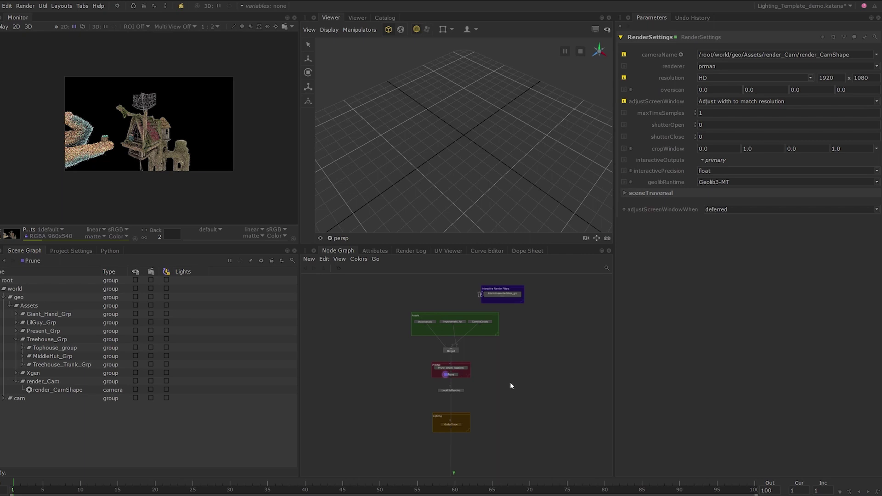
{"action": "key", "text": "Tab"}
{"action": "type", "text": "pc"}
{"action": "left_click", "coordinate": [508, 406]}
{"action": "left_click", "coordinate": [508, 325]}
{"action": "left_click_drag", "start_coordinate": [488, 351], "coordinate": [508, 356]}
{"action": "left_click_drag", "start_coordinate": [511, 324], "coordinate": [515, 328]}
{"action": "type", "text": "backdrop"}
Step: Set the primitive's location to /root/world/geo/backdrop and its type to poly plane
{"action": "scroll", "coordinate": [522, 331], "scroll_direction": "up", "scroll_amount": 6}
{"action": "left_click", "coordinate": [517, 316]}
{"action": "middle_click_drag", "start_coordinate": [517, 317], "coordinate": [520, 339]}
{"action": "left_click", "coordinate": [734, 50]}
{"action": "left_click_drag", "start_coordinate": [773, 50], "coordinate": [752, 51]}
{"action": "left_click", "coordinate": [759, 62]}
{"action": "left_click", "coordinate": [721, 138]}
{"action": "scroll", "coordinate": [498, 332], "scroll_direction": "down", "scroll_amount": 5}
Step: Connect the backdrop node to the assets' merge node and bring the plane into view in the 3D viewer
{"action": "left_click_drag", "start_coordinate": [498, 335], "coordinate": [381, 389]}
{"action": "scroll", "coordinate": [459, 120], "scroll_direction": "up", "scroll_amount": 8}
{"action": "scroll", "coordinate": [477, 150], "scroll_direction": "down", "scroll_amount": 5}
{"action": "left_click_drag", "start_coordinate": [517, 170], "coordinate": [466, 171], "text": "alt"}
Step: Add a NetworkMaterialCreate node named NMC_backdrop and rename its material to NM_backdrop
{"action": "middle_click_drag", "start_coordinate": [478, 414], "coordinate": [483, 380]}
{"action": "left_click", "coordinate": [524, 361]}
{"action": "key", "text": "n"}
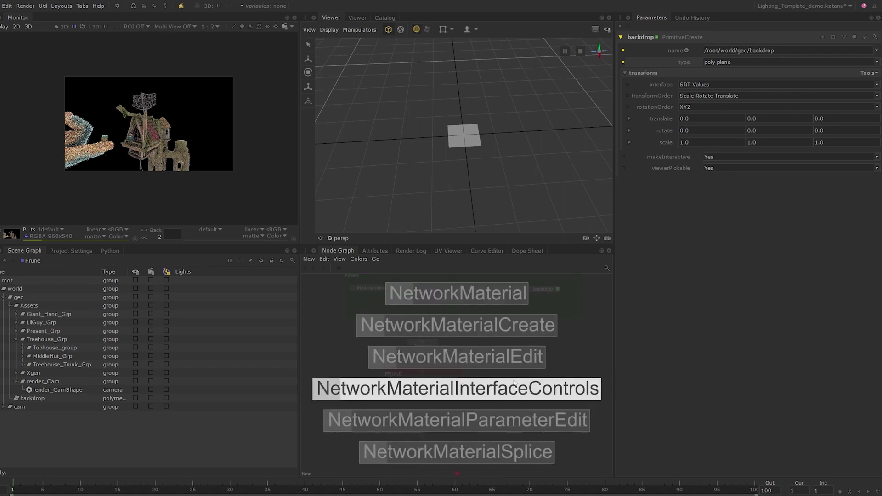
{"action": "left_click", "coordinate": [515, 325]}
{"action": "left_click", "coordinate": [520, 377]}
{"action": "key", "text": "e"}
{"action": "left_click", "coordinate": [682, 37]}
{"action": "type", "text": "NMC_backdrop"}
{"action": "key", "text": "Return"}
{"action": "double_click", "coordinate": [687, 87]}
{"action": "type", "text": "NM_backdrop"}
{"action": "key", "text": "Return"}
Step: Rearrange NMC_backdrop and the neighbouring nodes to make room on the main node chain
{"action": "left_click", "coordinate": [501, 412]}
{"action": "middle_click_drag", "start_coordinate": [502, 411], "coordinate": [464, 389]}
{"action": "left_click_drag", "start_coordinate": [561, 333], "coordinate": [443, 378]}
{"action": "left_click_drag", "start_coordinate": [398, 403], "coordinate": [398, 395]}
{"action": "left_click_drag", "start_coordinate": [483, 357], "coordinate": [470, 381]}
{"action": "left_click", "coordinate": [482, 404]}
{"action": "middle_click_drag", "start_coordinate": [482, 404], "coordinate": [494, 384]}
Step: Add a Merge node on the main node chain for bringing in the backdrop material
{"action": "key", "text": "Tab"}
{"action": "type", "text": "merge"}
{"action": "key", "text": "Return"}
{"action": "left_click", "coordinate": [398, 409]}
{"action": "key", "text": "e"}
{"action": "key", "text": "v"}
{"action": "left_click_drag", "start_coordinate": [398, 408], "coordinate": [398, 399]}
Step: Enter the NMC_backdrop network and add a PxrSurface shading node
{"action": "middle_click_drag", "start_coordinate": [500, 376], "coordinate": [505, 352]}
{"action": "key", "text": "e"}
{"action": "middle_click", "coordinate": [493, 338], "text": "ctrl"}
{"action": "key", "text": "Tab"}
{"action": "type", "text": "pxrsur"}
{"action": "key", "text": "Return"}
{"action": "left_click", "coordinate": [458, 345]}
Step: Add a PxrTexture node to the material network and connect it to the PxrSurface node
{"action": "key", "text": "Tab"}
{"action": "type", "text": "pxrtex"}
{"action": "left_click", "coordinate": [365, 384]}
{"action": "left_click", "coordinate": [333, 346]}
{"action": "left_click", "coordinate": [413, 362]}
{"action": "left_click", "coordinate": [463, 378]}
Step: Browse for the backdrop's image file and load it into the PxrTexture node
{"action": "key", "text": "e"}
{"action": "left_click", "coordinate": [868, 86]}
{"action": "left_click", "coordinate": [836, 94]}
{"action": "double_click", "coordinate": [325, 203]}
{"action": "double_click", "coordinate": [327, 204]}
Step: Connect the PxrSurface node to the NM_backdrop material and leave the material network
{"action": "left_click", "coordinate": [507, 361]}
{"action": "left_click", "coordinate": [556, 331]}
{"action": "key", "text": "ctrl+BackSpace"}
Step: Connect NMC_backdrop to the Merge node on the main chain and tidy the surrounding nodes
{"action": "middle_click_drag", "start_coordinate": [483, 338], "coordinate": [500, 315]}
{"action": "left_click", "coordinate": [506, 319]}
{"action": "left_click", "coordinate": [425, 349]}
{"action": "left_click_drag", "start_coordinate": [460, 333], "coordinate": [506, 339]}
{"action": "left_click_drag", "start_coordinate": [428, 353], "coordinate": [454, 407]}
{"action": "double_click", "coordinate": [443, 380]}
{"action": "key", "text": "Escape"}
Step: Add a MaterialAssign node for the backdrop to the main node chain above the Lighting group
{"action": "key", "text": "Tab"}
{"action": "type", "text": "materialas"}
{"action": "key", "text": "Return"}
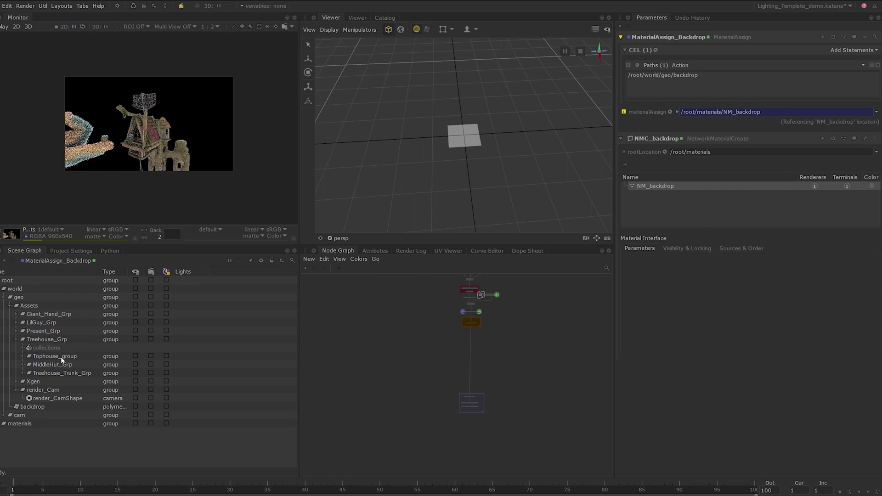
Step: Adjust how the Treehouse_Grp hierarchy is expanded in the scene graph so its geometry displays in the viewer
{"action": "left_click", "coordinate": [63, 339]}
{"action": "right_click", "coordinate": [63, 339]}
{"action": "mouse_move", "coordinate": [157, 353]}
{"action": "left_click", "coordinate": [225, 384]}
{"action": "right_click", "coordinate": [60, 340]}
{"action": "mouse_move", "coordinate": [184, 415]}
{"action": "left_click", "coordinate": [216, 435]}
Step: View the scene at the PrmanGlobalStatements node and start a live render from it
{"action": "scroll", "coordinate": [478, 375], "scroll_direction": "up", "scroll_amount": 4}
{"action": "scroll", "coordinate": [468, 425], "scroll_direction": "up", "scroll_amount": 4}
{"action": "key", "text": "v"}
{"action": "middle_click_drag", "start_coordinate": [557, 332], "coordinate": [555, 250]}
{"action": "scroll", "coordinate": [459, 371], "scroll_direction": "up", "scroll_amount": 4}
{"action": "right_click", "coordinate": [459, 370]}
{"action": "left_click", "coordinate": [503, 399]}
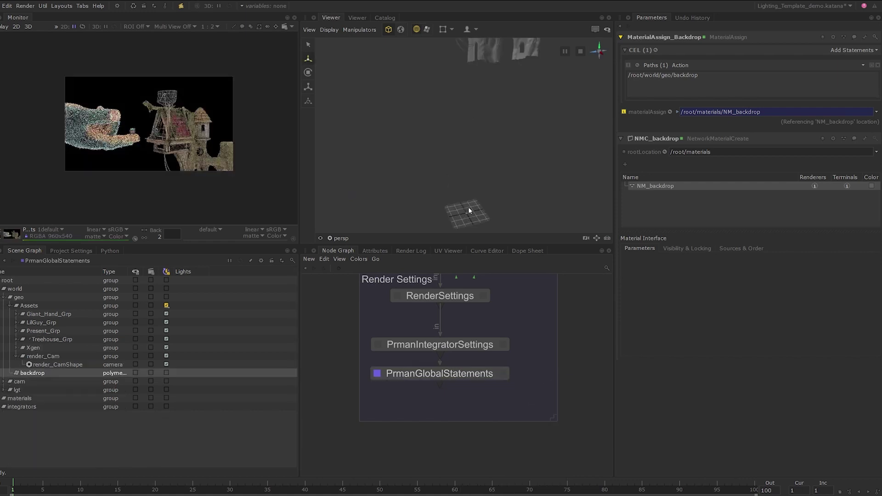
Step: Raise the backdrop plane toward the treehouse and rotate it upright
{"action": "key", "text": "w"}
{"action": "left_click_drag", "start_coordinate": [462, 177], "coordinate": [467, 51]}
{"action": "middle_click_drag", "start_coordinate": [500, 138], "coordinate": [494, 221], "text": "alt"}
{"action": "scroll", "coordinate": [478, 175], "scroll_direction": "up", "scroll_amount": 4}
{"action": "key", "text": "e"}
{"action": "left_click_drag", "start_coordinate": [464, 173], "coordinate": [468, 204]}
Step: Move the backdrop sideways and up toward the treehouse, and enable live render updates for it
{"action": "left_click_drag", "start_coordinate": [539, 175], "coordinate": [477, 182], "text": "alt"}
{"action": "key", "text": "r"}
{"action": "left_click_drag", "start_coordinate": [519, 184], "coordinate": [473, 193], "text": "alt"}
{"action": "middle_click_drag", "start_coordinate": [473, 193], "coordinate": [419, 223], "text": "alt"}
{"action": "key", "text": "w"}
{"action": "left_click_drag", "start_coordinate": [554, 186], "coordinate": [490, 166]}
{"action": "left_click_drag", "start_coordinate": [452, 186], "coordinate": [453, 132]}
{"action": "left_click", "coordinate": [166, 373]}
Step: Position the backdrop behind the treehouse, then scale and rotate it to fill the render camera's background
{"action": "left_click_drag", "start_coordinate": [510, 178], "coordinate": [441, 177], "text": "alt"}
{"action": "middle_click_drag", "start_coordinate": [459, 138], "coordinate": [463, 174], "text": "alt"}
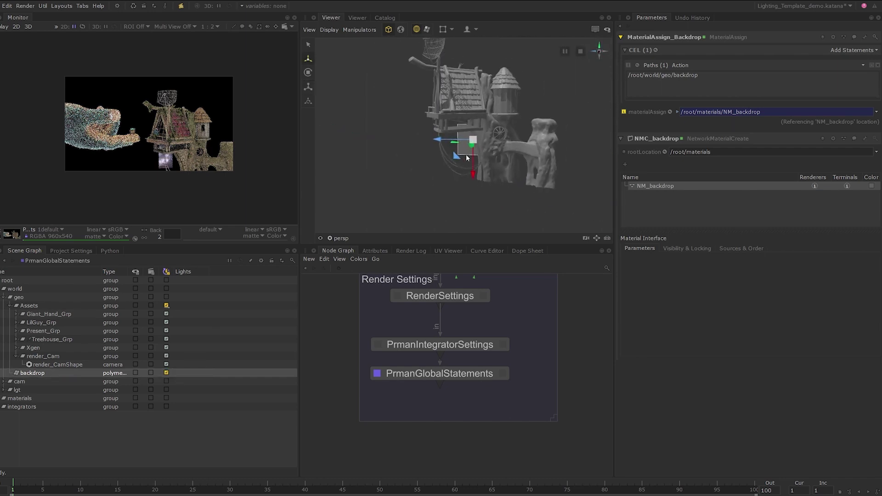
{"action": "left_click_drag", "start_coordinate": [465, 160], "coordinate": [496, 78]}
{"action": "key", "text": "r"}
{"action": "key", "text": "e"}
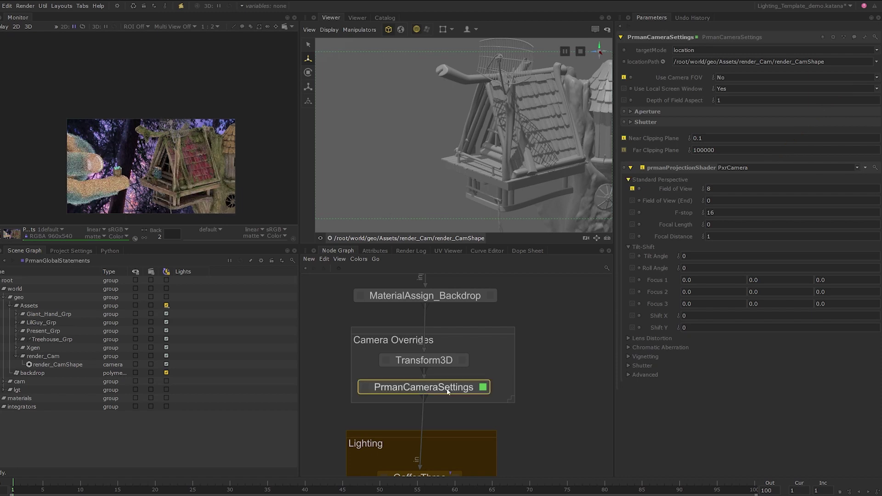
Step: Toggle the PrmanCameraSettings node to compare the render framing with and without the camera override
{"action": "key", "text": "d"}
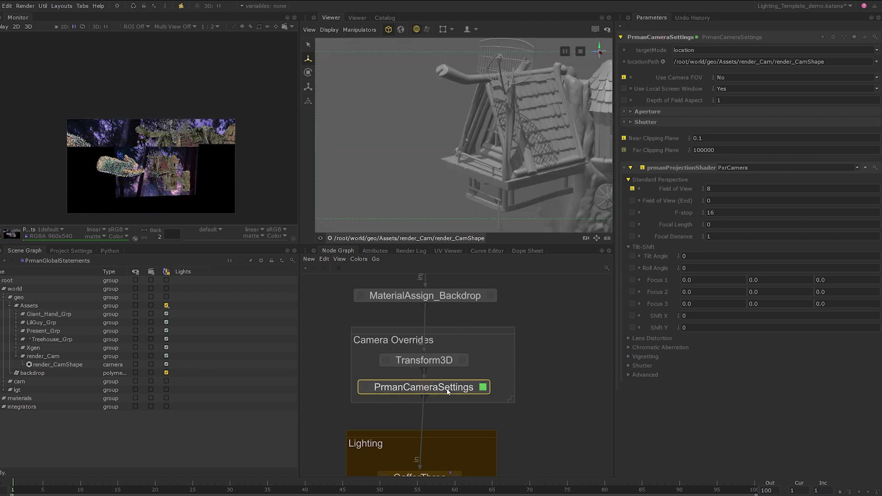
{"action": "left_click", "coordinate": [643, 247]}
Step: Load the satara_night image from the HDRI folder as the PxrDomeLight's color map in the GafferThree node
{"action": "middle_click_drag", "start_coordinate": [513, 408], "coordinate": [517, 392]}
{"action": "middle_click_drag", "start_coordinate": [460, 422], "coordinate": [464, 368]}
{"action": "left_click", "coordinate": [448, 408]}
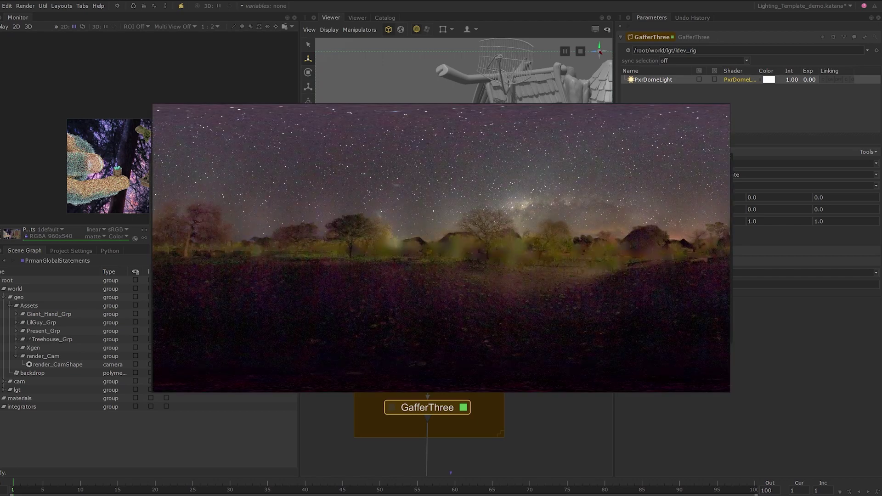
{"action": "left_click", "coordinate": [657, 140]}
{"action": "left_click", "coordinate": [875, 218]}
{"action": "left_click", "coordinate": [849, 226]}
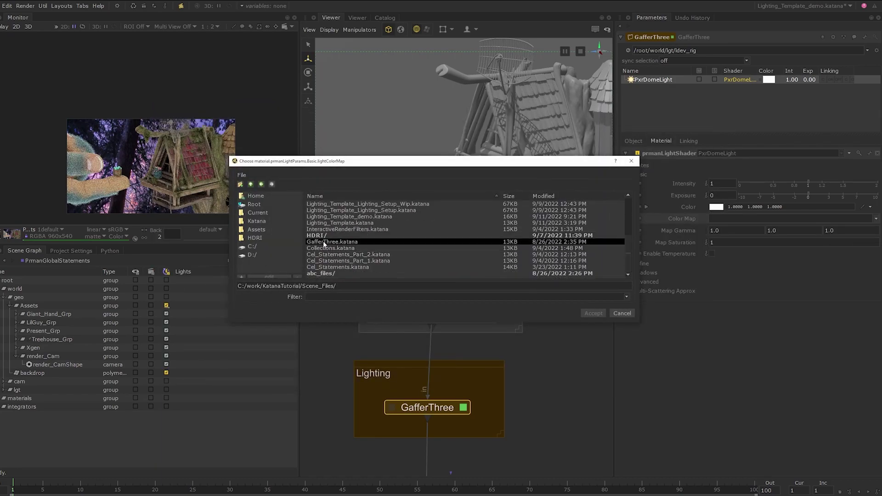
{"action": "double_click", "coordinate": [321, 236]}
{"action": "left_click", "coordinate": [346, 211]}
{"action": "double_click", "coordinate": [337, 211]}
Step: Select the PxrDomeLight under lighting_rig, switch the viewer to the persp camera and rotate the dome light
{"action": "left_click", "coordinate": [3, 390]}
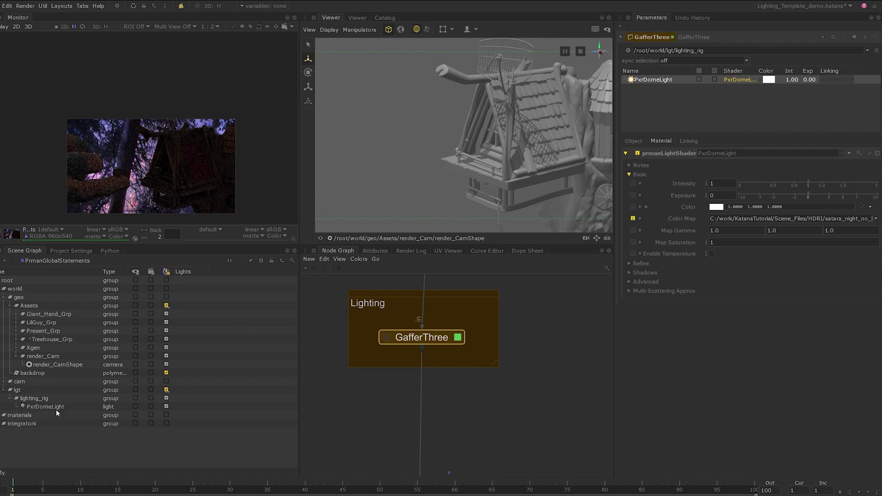
{"action": "left_click", "coordinate": [56, 408]}
{"action": "left_click", "coordinate": [448, 239]}
{"action": "left_click", "coordinate": [377, 267]}
{"action": "left_click_drag", "start_coordinate": [489, 154], "coordinate": [510, 190], "text": "alt"}
{"action": "key", "text": "e"}
{"action": "middle_click_drag", "start_coordinate": [510, 190], "coordinate": [507, 170], "text": "alt"}
{"action": "left_click_drag", "start_coordinate": [493, 192], "coordinate": [472, 198]}
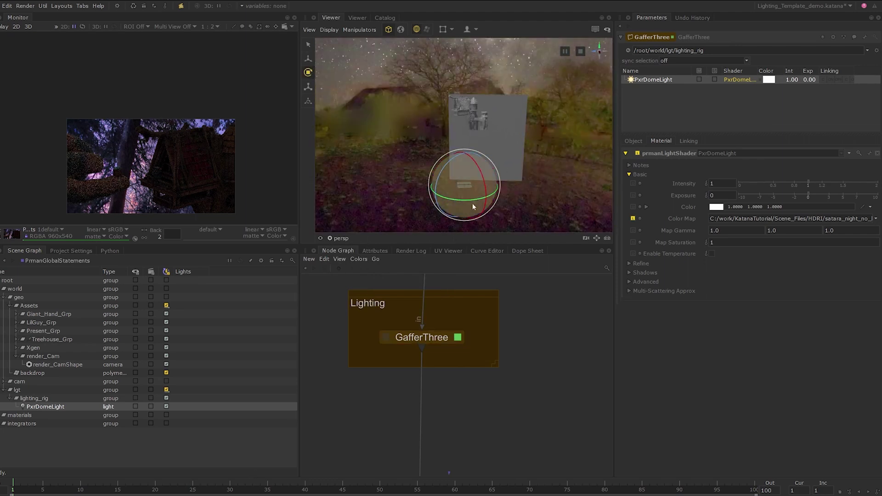
Step: Set the PxrDomeLight's exposure to -0.7 and rotate the dome light further
{"action": "type", "text": "0.7"}
{"action": "key", "text": "Return"}
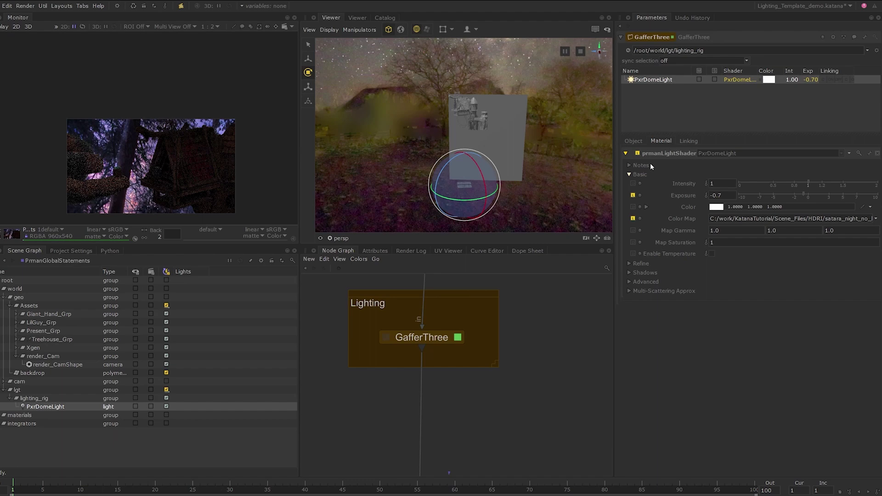
{"action": "left_click_drag", "start_coordinate": [436, 197], "coordinate": [457, 200]}
Step: Turn on the viewer's lighting tools and create a PxrRectLight in the GafferThree node
{"action": "middle_click_drag", "start_coordinate": [470, 133], "coordinate": [469, 158], "text": "alt"}
{"action": "key", "text": "q"}
{"action": "scroll", "coordinate": [459, 148], "scroll_direction": "up", "scroll_amount": 5}
{"action": "left_click_drag", "start_coordinate": [423, 155], "coordinate": [490, 181], "text": "alt"}
{"action": "left_click", "coordinate": [467, 29]}
{"action": "left_click_drag", "start_coordinate": [498, 110], "coordinate": [487, 122], "text": "alt"}
{"action": "left_click", "coordinate": [505, 30]}
{"action": "left_click", "coordinate": [523, 87]}
Step: Frame the treehouse's top house and place the new rect light inside it
{"action": "left_click_drag", "start_coordinate": [510, 155], "coordinate": [481, 156], "text": "alt"}
{"action": "left_click", "coordinate": [429, 112]}
{"action": "key", "text": "f"}
{"action": "left_click", "coordinate": [475, 29]}
{"action": "left_click", "coordinate": [588, 18]}
{"action": "left_click_drag", "start_coordinate": [484, 128], "coordinate": [492, 128], "text": "ctrl+shift"}
{"action": "mouse_move", "coordinate": [473, 139]}
{"action": "left_mouse_down", "text": "alt"}
{"action": "mouse_move", "coordinate": [498, 133]}
{"action": "mouse_move", "coordinate": [482, 138]}
{"action": "left_mouse_up", "text": "alt"}
{"action": "left_click_drag", "start_coordinate": [493, 147], "coordinate": [466, 163], "text": "alt"}
{"action": "scroll", "coordinate": [487, 127], "scroll_direction": "down", "scroll_amount": 1}
{"action": "scroll", "coordinate": [488, 130], "scroll_direction": "down", "scroll_amount": 5}
Step: Expand the rect light's advanced parameters and rename the light key_interior
{"action": "left_click", "coordinate": [651, 87]}
{"action": "left_click", "coordinate": [630, 291]}
{"action": "type", "text": "kley"}
{"action": "key", "text": "BackSpace"}
{"action": "key", "text": "BackSpace"}
{"action": "key", "text": "BackSpace"}
{"action": "type", "text": "ey_interiu"}
{"action": "key", "text": "BackSpace"}
{"action": "key", "text": "BackSpace"}
{"action": "type", "text": "erior"}
{"action": "key", "text": "Return"}
Step: Set the key_interior light's exposure to 9
{"action": "left_click", "coordinate": [723, 194]}
{"action": "type", "text": "98"}
{"action": "key", "text": "BackSpace"}
{"action": "key", "text": "Return"}
Step: Enable temperature on the key_interior light and set it to 2800
{"action": "left_click", "coordinate": [712, 254]}
{"action": "left_click", "coordinate": [733, 264]}
{"action": "key", "text": "BackSpace"}
{"action": "key", "text": "BackSpace"}
{"action": "key", "text": "BackSpace"}
{"action": "key", "text": "BackSpace"}
{"action": "type", "text": "2800"}
{"action": "key", "text": "Return"}
Step: Set the exposure of the second PxrRectLight, placed above the treehouse, to 15
{"action": "scroll", "coordinate": [172, 182], "scroll_direction": "up", "scroll_amount": 1}
{"action": "left_click_drag", "start_coordinate": [454, 174], "coordinate": [491, 154], "text": "alt"}
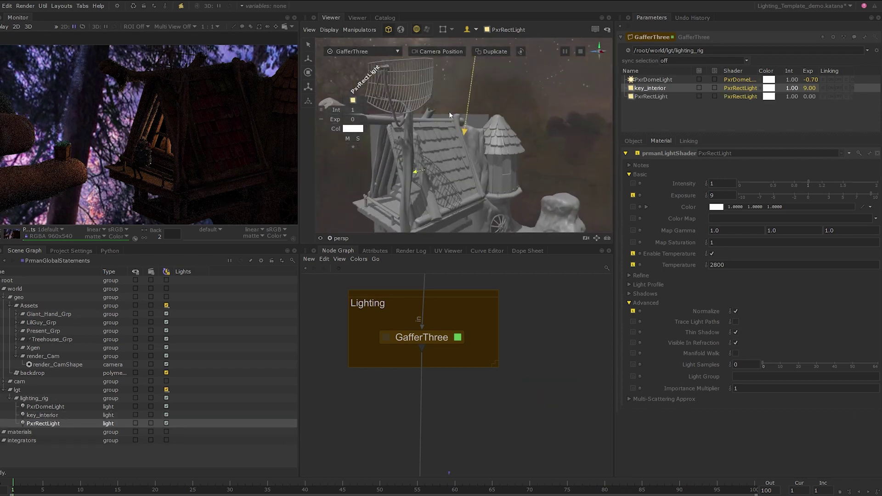
{"action": "left_click", "coordinate": [721, 193]}
{"action": "type", "text": "15"}
{"action": "key", "text": "Return"}
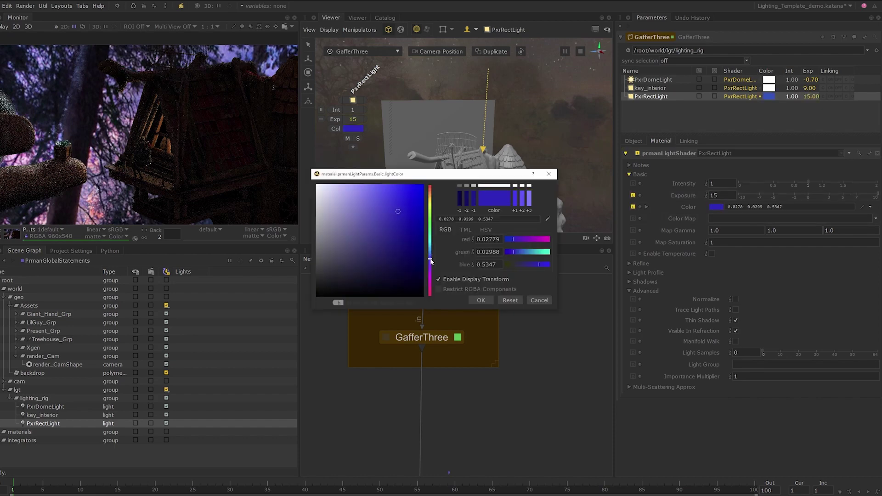
Step: Change the second PxrRectLight's color to a lighter, medium blue
{"action": "left_click_drag", "start_coordinate": [430, 259], "coordinate": [430, 258]}
{"action": "mouse_move", "coordinate": [394, 198]}
{"action": "left_mouse_down"}
{"action": "mouse_move", "coordinate": [376, 215]}
{"action": "mouse_move", "coordinate": [389, 195]}
{"action": "left_mouse_up"}
{"action": "left_click_drag", "start_coordinate": [430, 257], "coordinate": [429, 251]}
{"action": "left_click_drag", "start_coordinate": [388, 194], "coordinate": [391, 190]}
{"action": "left_click", "coordinate": [481, 300]}
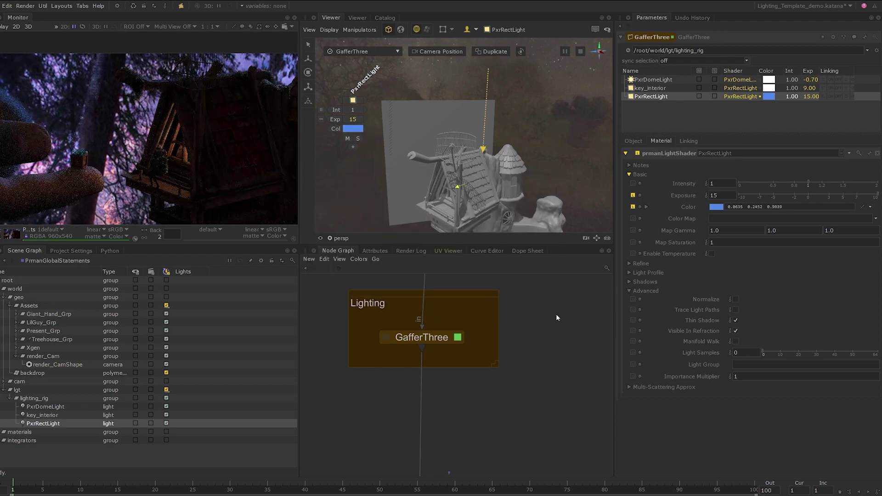
Step: Open the light and shadow linking settings of the blue PxrRectLight
{"action": "middle_click_drag", "start_coordinate": [220, 119], "coordinate": [199, 118]}
{"action": "left_click", "coordinate": [688, 142]}
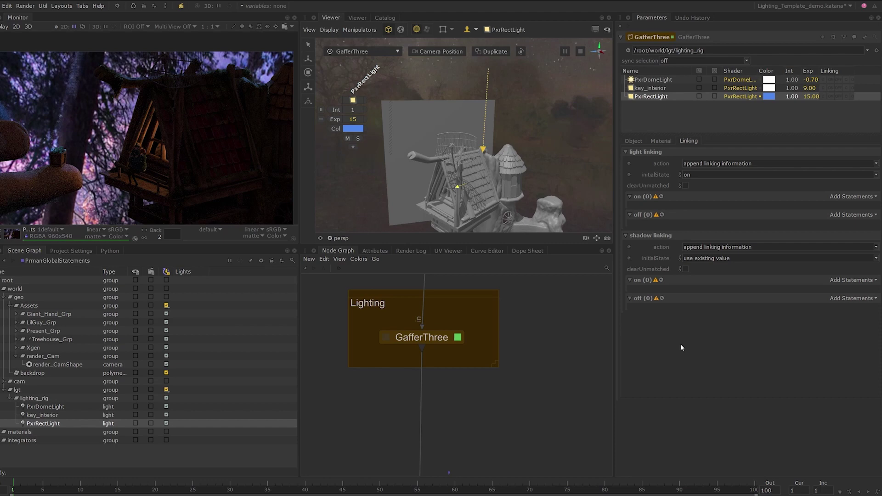